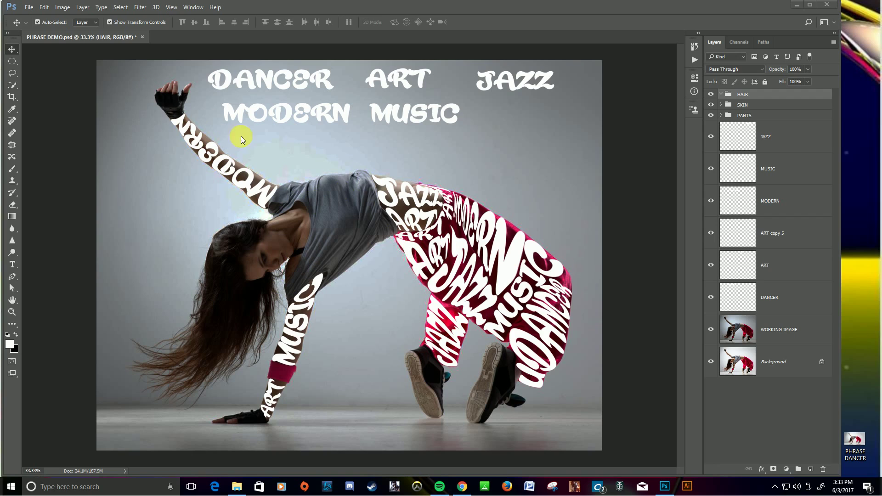
Rotate the whole canvas 90° clockwise
left_click(61, 7)
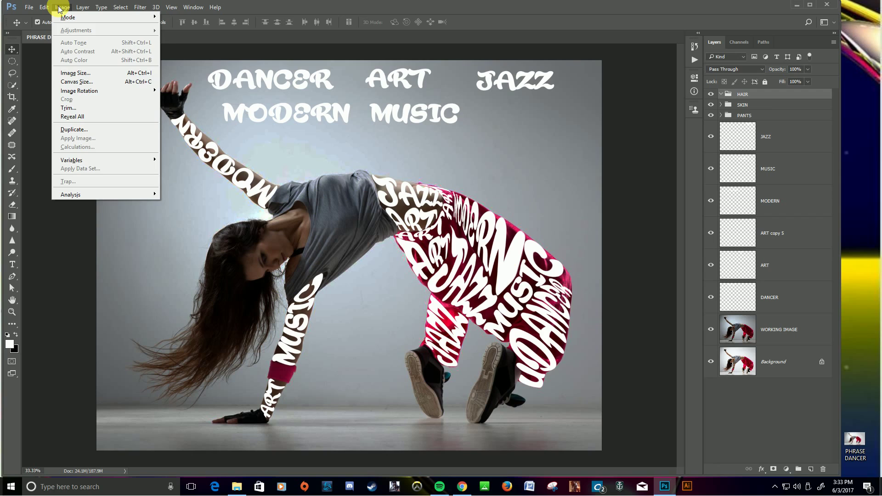
mouse_move(82, 93)
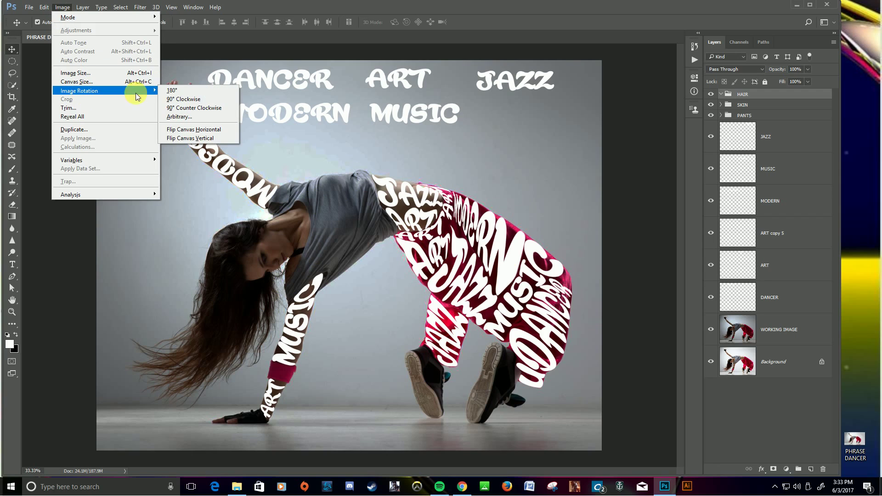
left_click(183, 100)
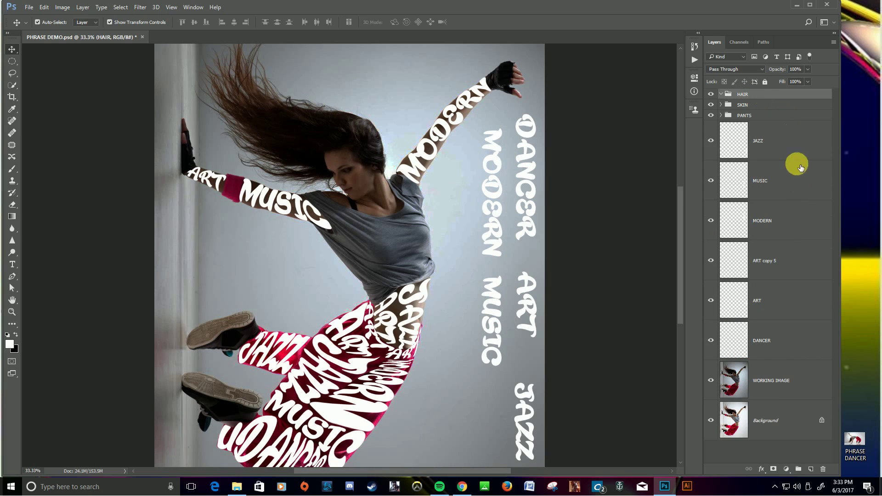
Duplicate the MODERN word layer as MODERN copy 3 within the same document
left_click(792, 235)
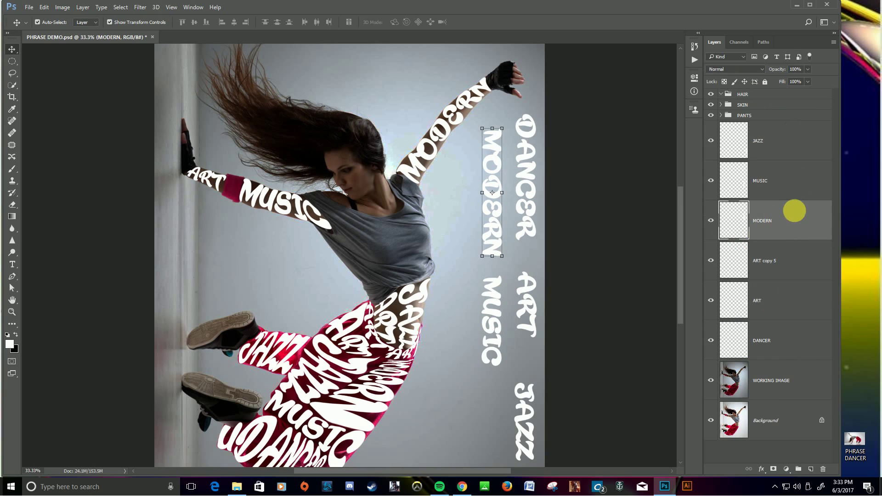
right_click(793, 209)
left_click(694, 102)
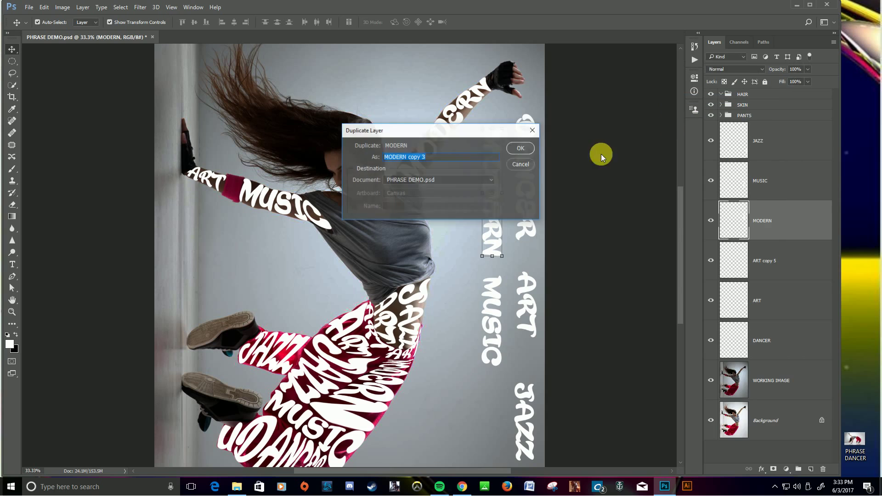
key("Return")
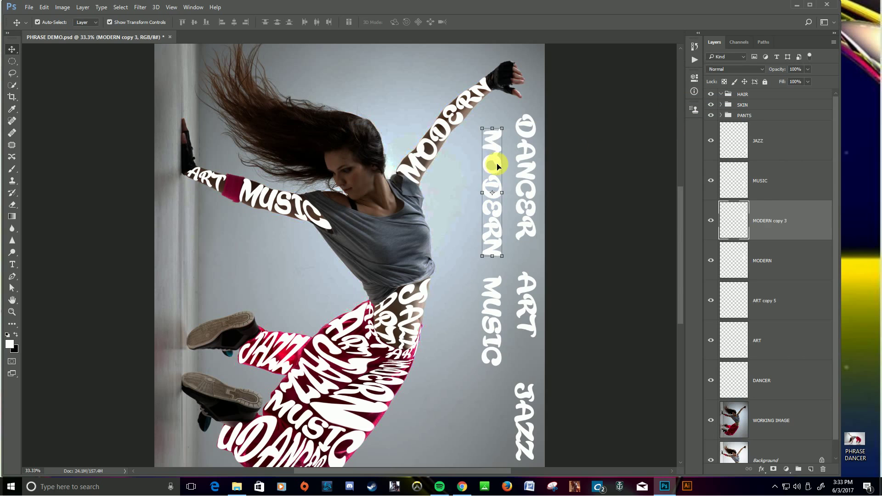
Rotate the MODERN copy to -90°, stretch it to about 31% by 175% across the dancer's hair, and put it in the HAIR group
left_click_drag(496, 166, 279, 174)
left_click_drag(336, 189, 257, 109)
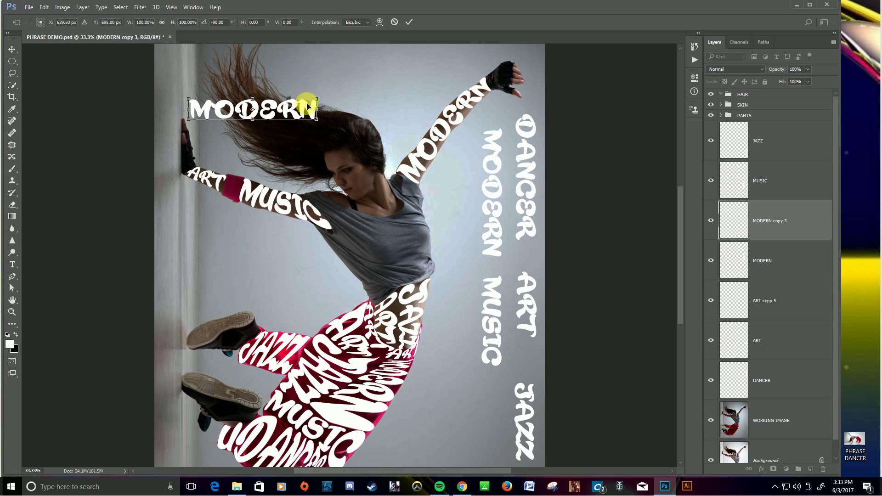
left_click_drag(321, 102, 417, 115)
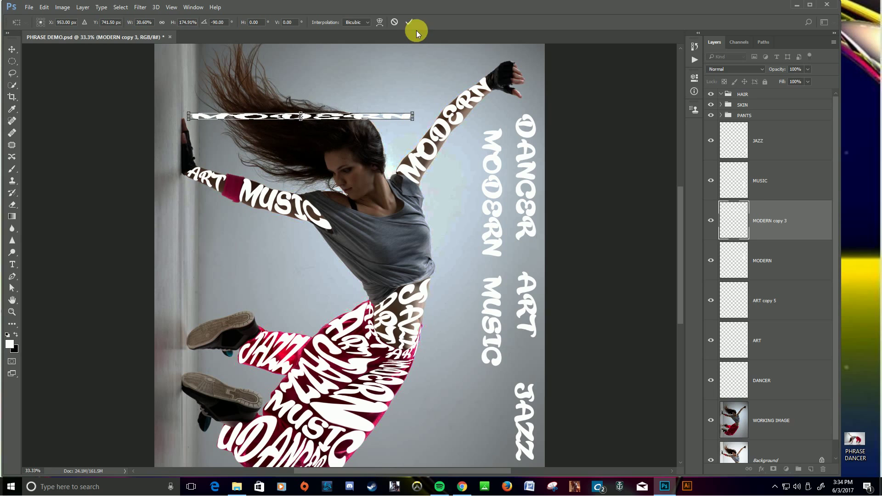
left_click(409, 22)
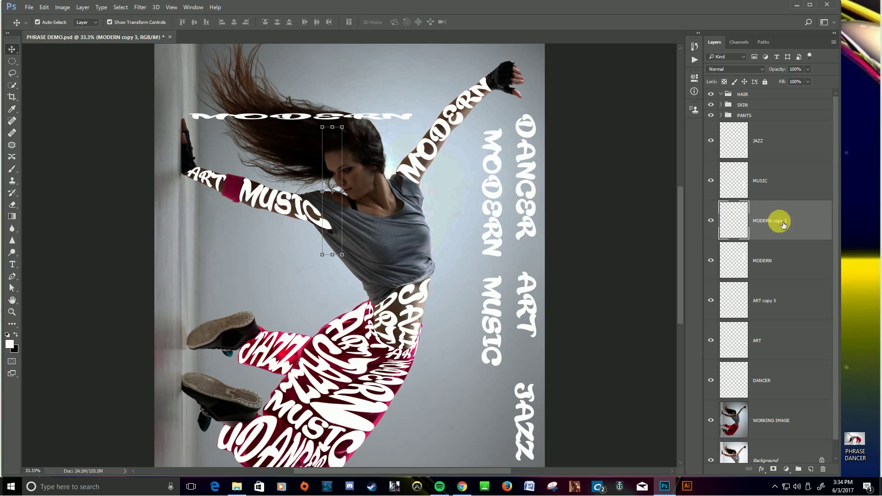
left_click_drag(793, 227, 783, 94)
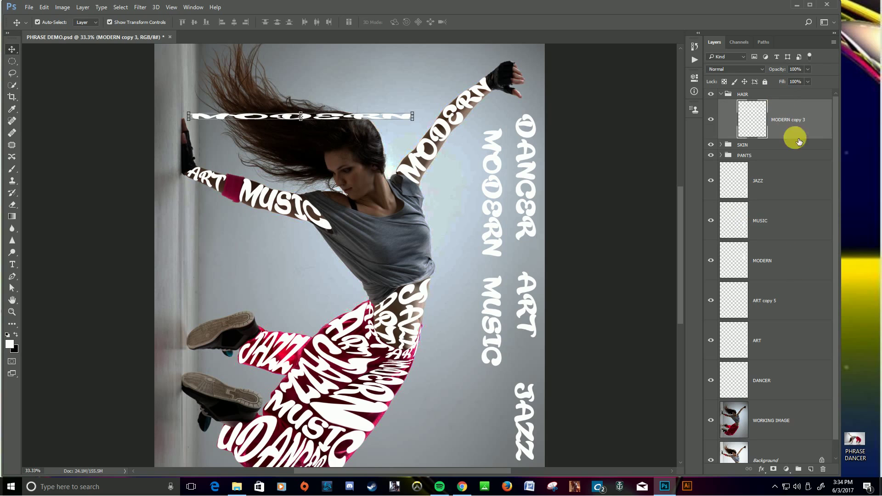
Duplicate the DANCER word layer as DANCER copy 2 within the same document
left_click(797, 386)
right_click(798, 386)
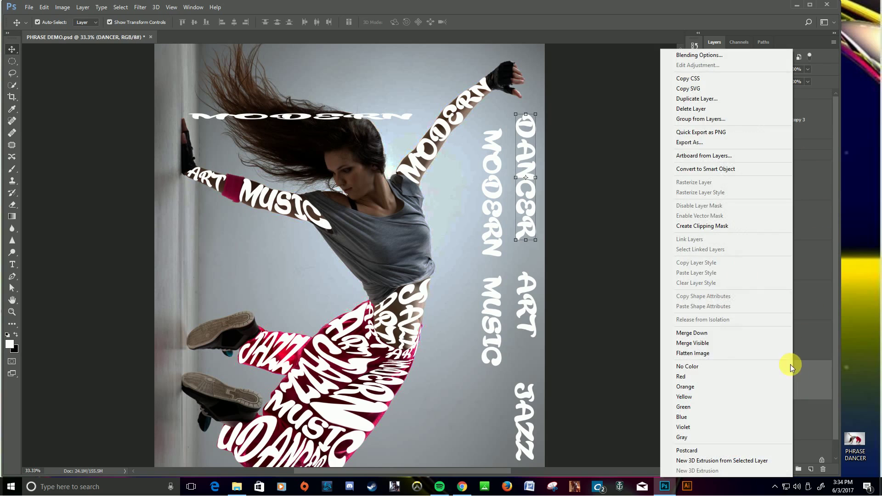
left_click(689, 101)
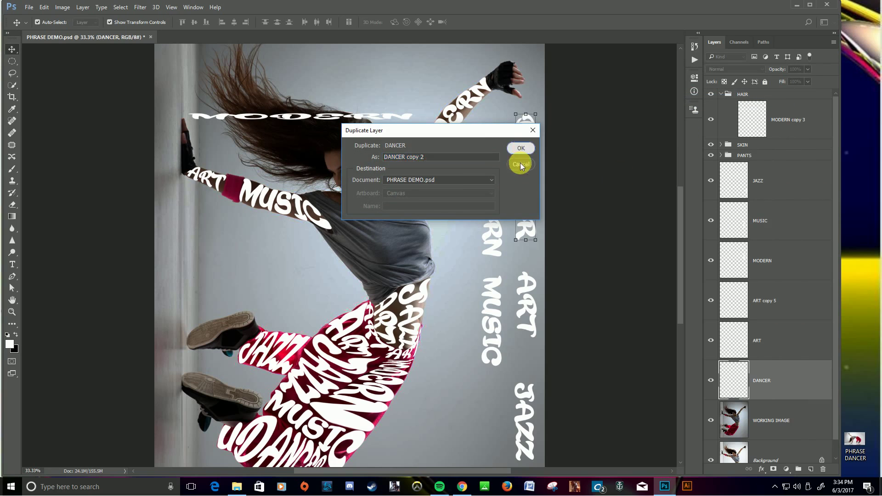
left_click(521, 148)
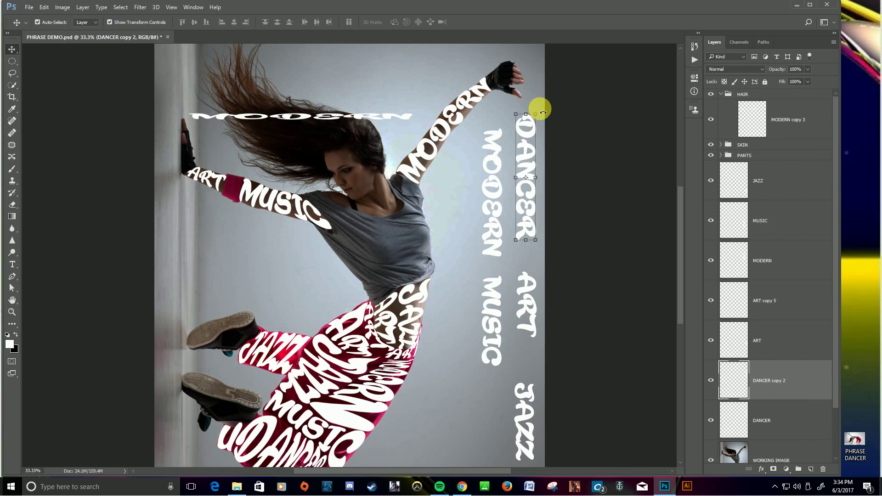
Rotate the DANCER copy to -90° and stretch it into a wide, flat word across the hair beneath MODERN
left_click_drag(543, 111, 466, 164)
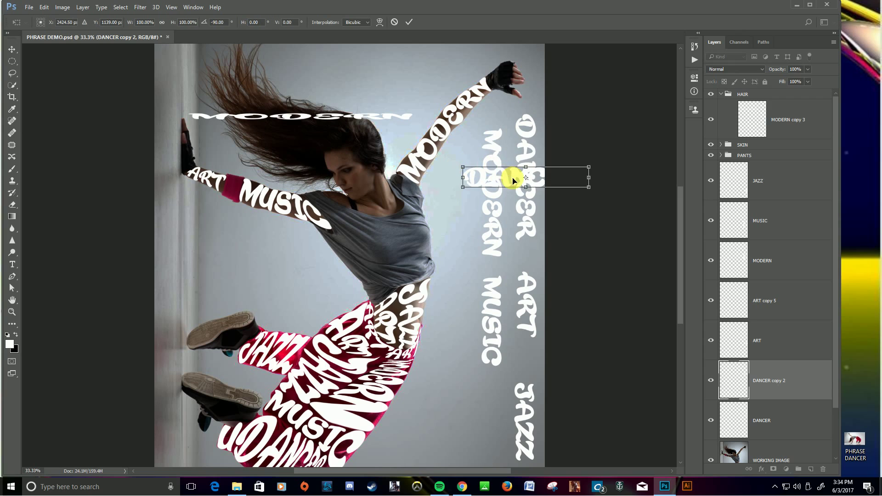
left_click_drag(513, 181, 259, 143)
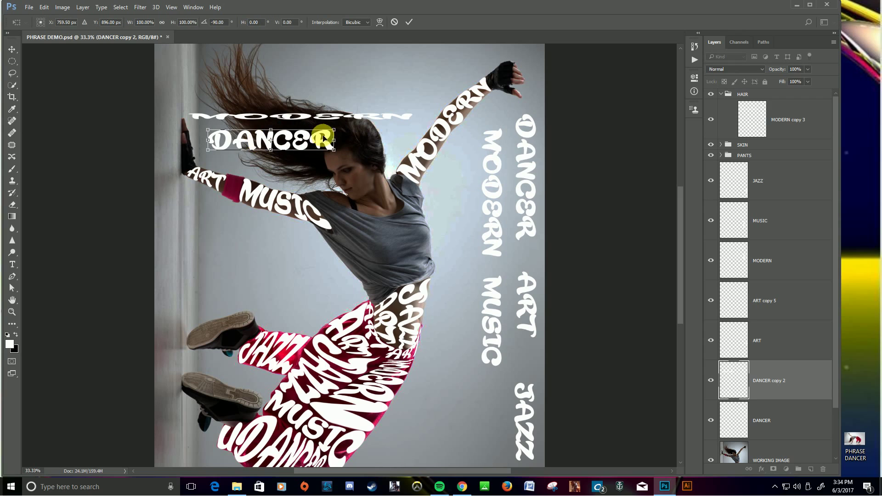
left_click_drag(339, 133, 446, 147)
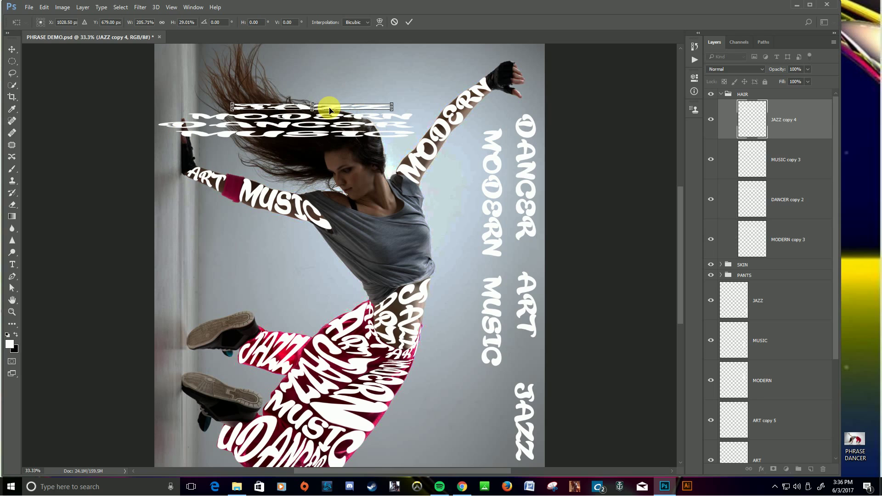
Nudge the flattened JAZZ copy down to Y 691 px, just above MODERN on the hair, and apply its transform
key("Down")
key("Down")
key("Down")
key("Down")
key("Down")
key("Down")
key("Down")
key("Down")
key("Down")
key("Down")
key("Down")
key("Down")
key("Down")
key("Down")
key("Down")
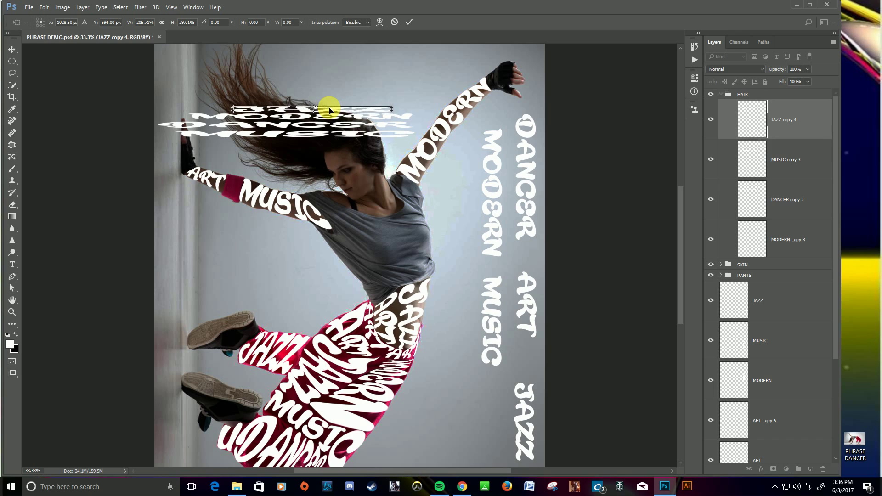
key("Up")
key("Up")
key("Up")
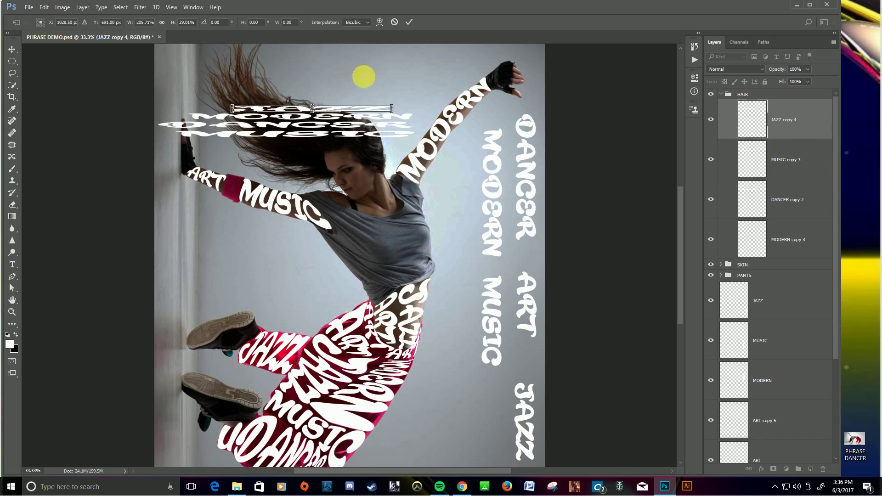
left_click(410, 28)
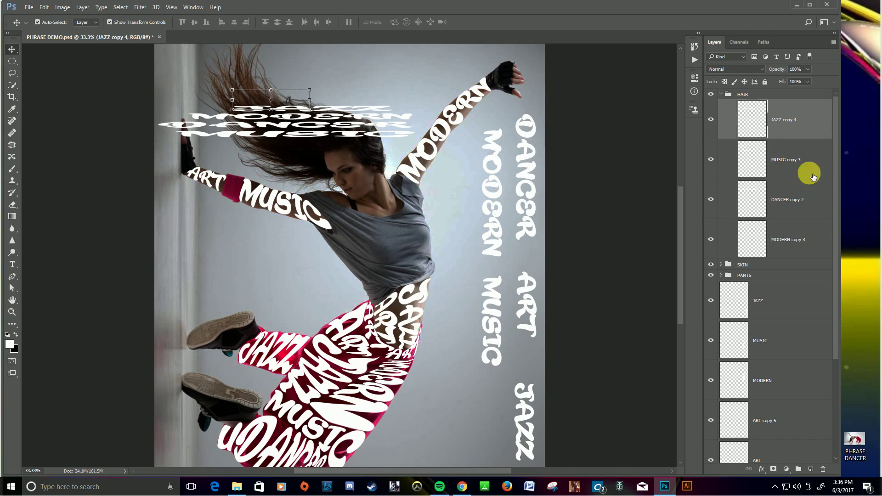
Merge the JAZZ, MUSIC, DANCER and MODERN copies in the HAIR group into one layer
right_click(807, 116)
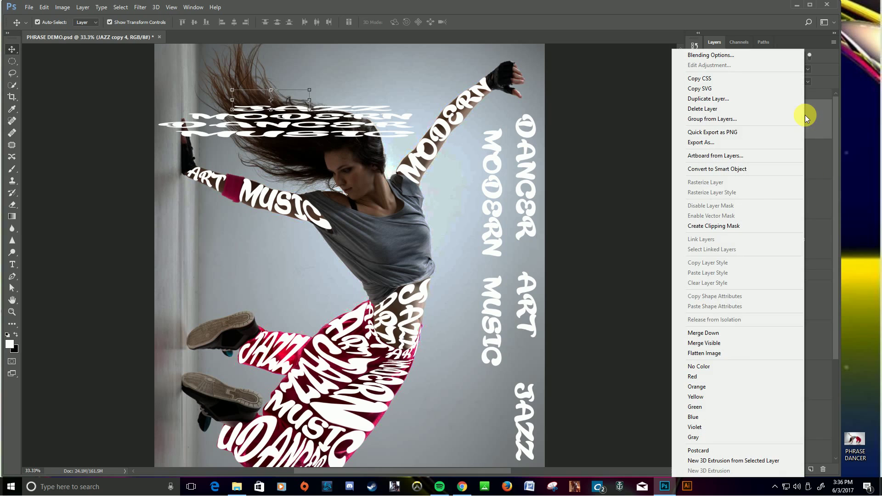
left_click(717, 334)
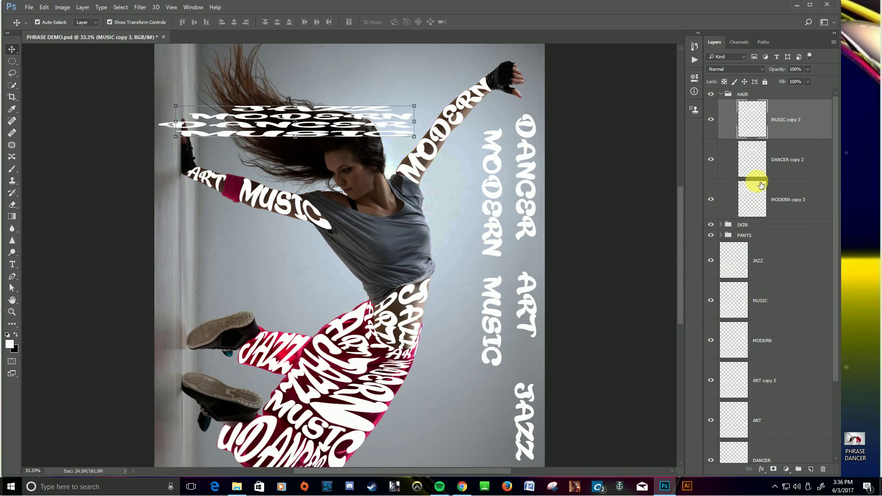
right_click(809, 122)
left_click(726, 336)
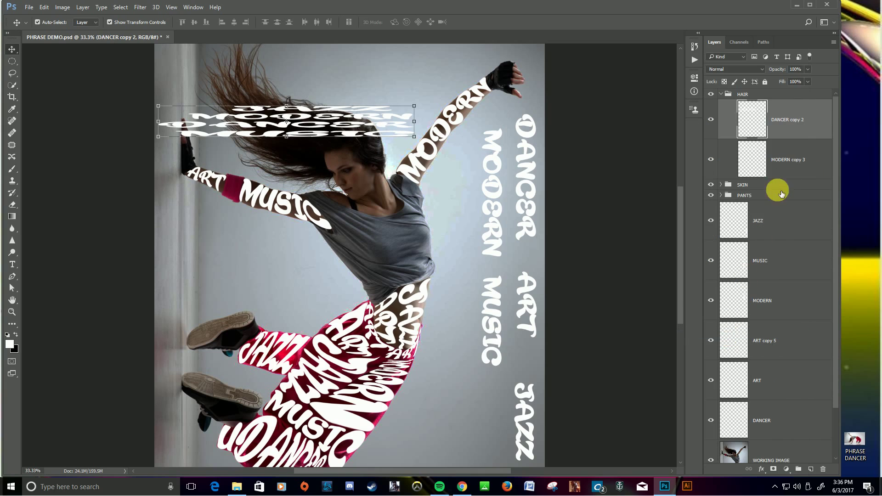
right_click(811, 117)
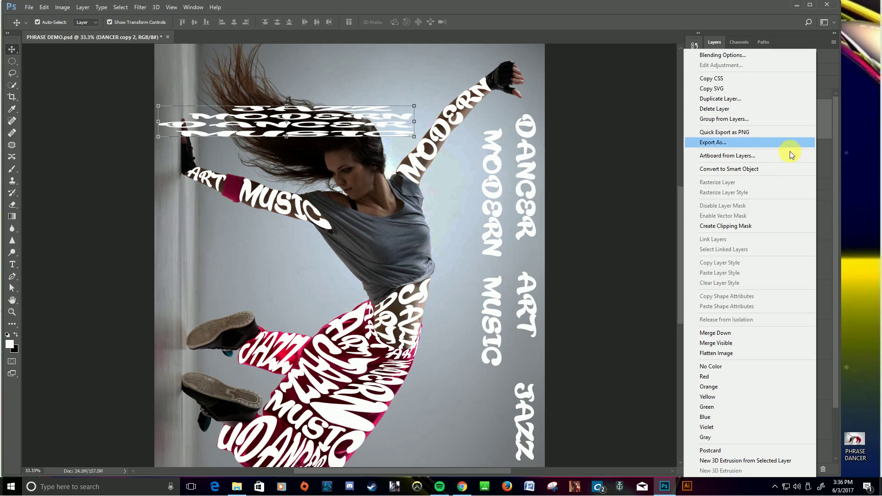
left_click(727, 333)
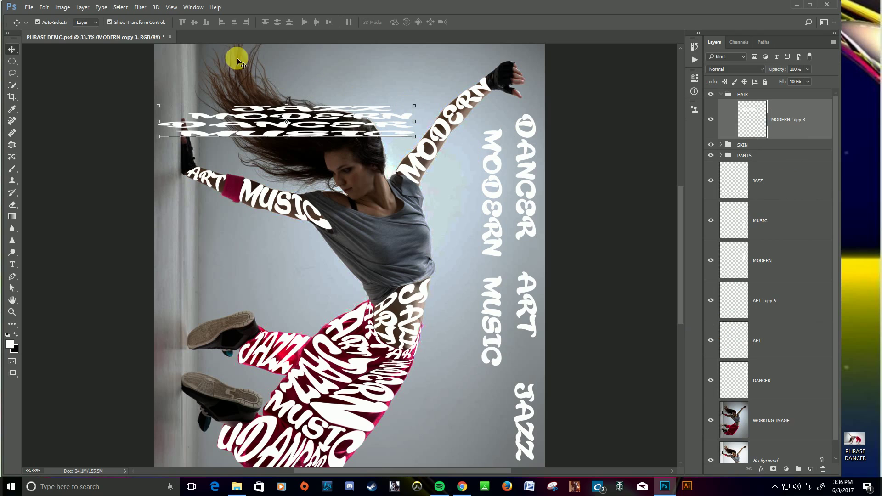
Warp the merged hair words, bringing the lower corner at the head end to the nape of the neck and curving that edge inward
left_click(44, 8)
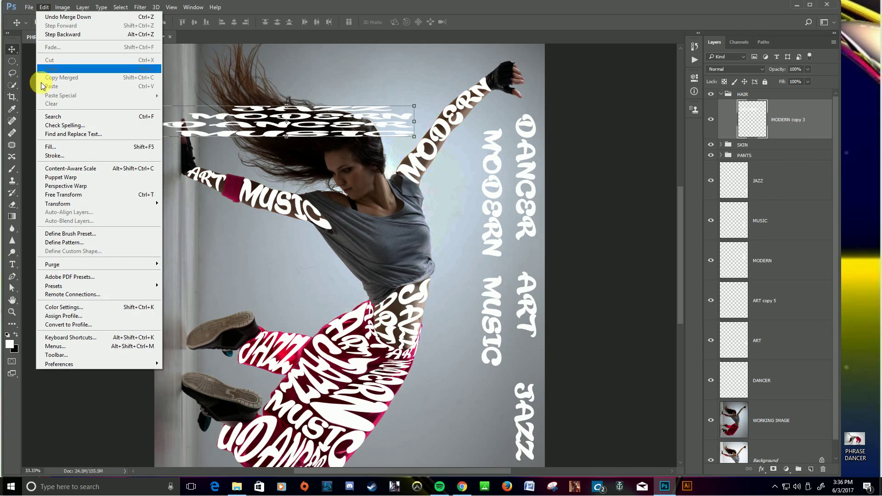
mouse_move(64, 207)
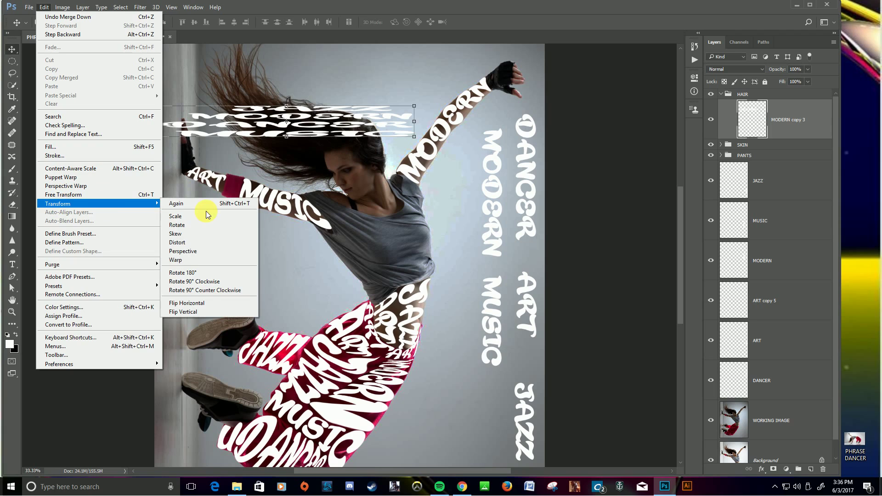
left_click(191, 261)
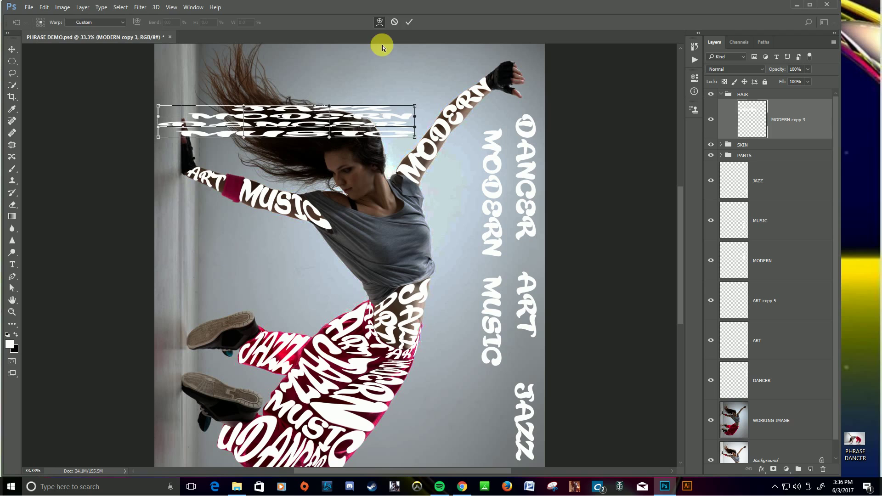
key("ctrl+plus")
key("ctrl+plus")
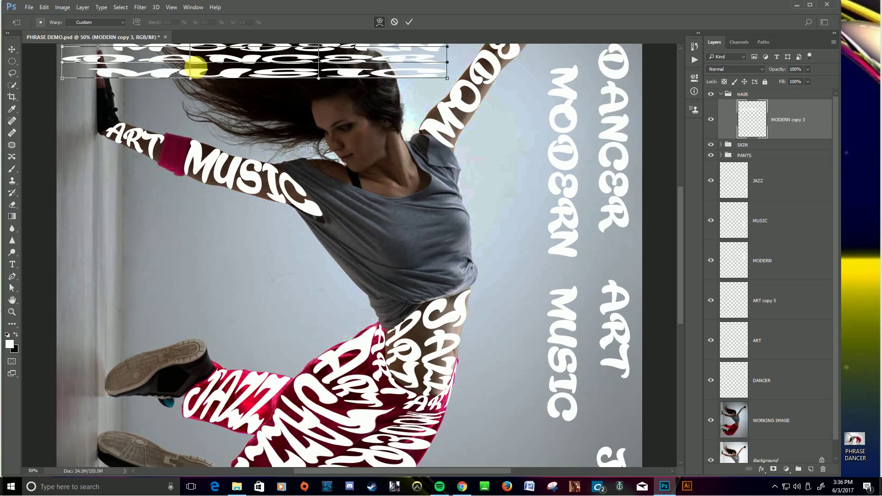
left_click_drag(257, 97, 337, 318)
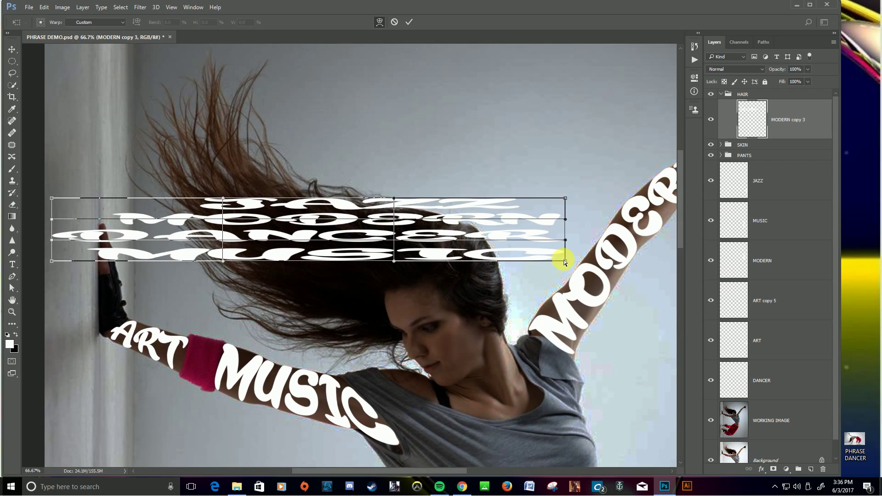
left_click_drag(566, 263, 506, 341)
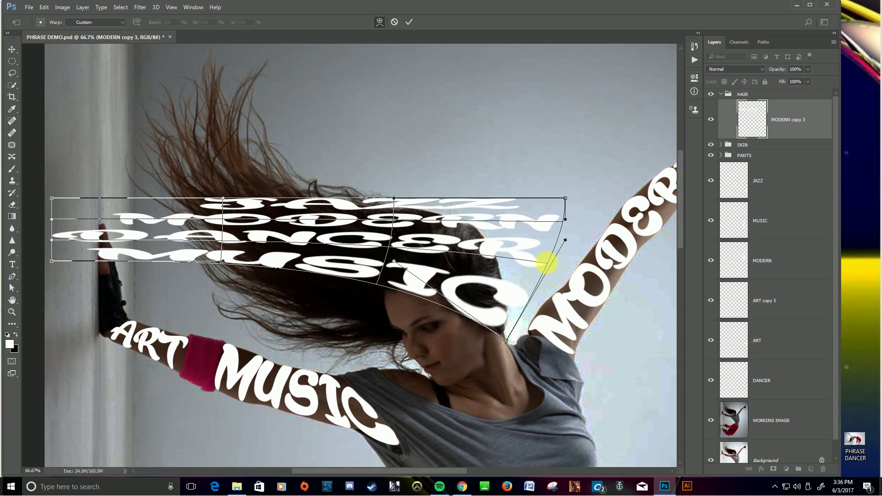
left_click_drag(546, 263, 519, 294)
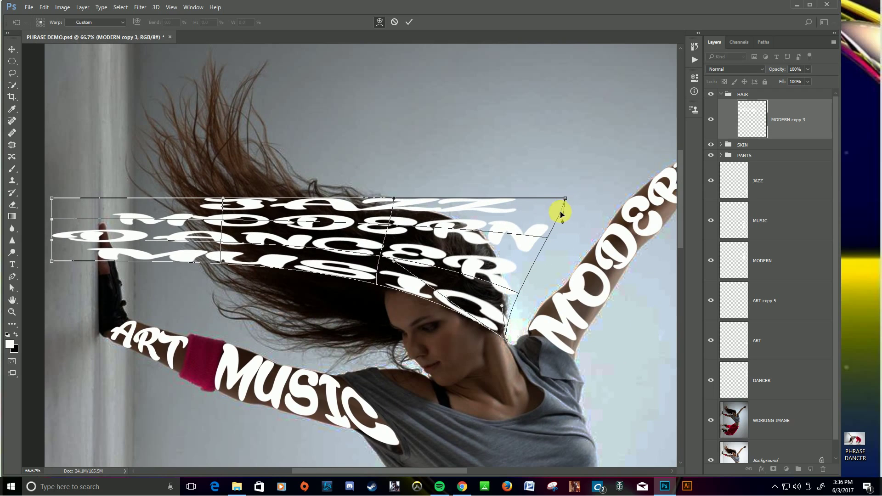
Pull the warp's upper corner at the head end onto the crown and curve the end edge along the back of the head
left_click_drag(566, 198, 509, 271)
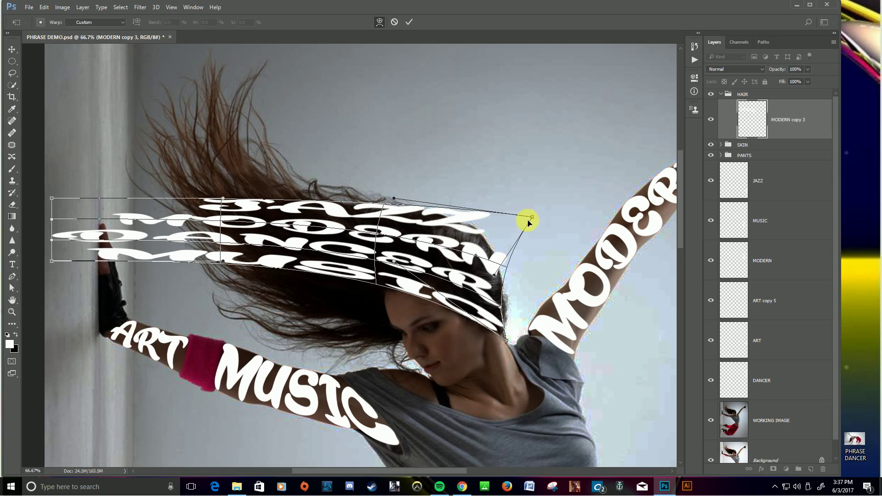
left_click_drag(529, 222, 493, 232)
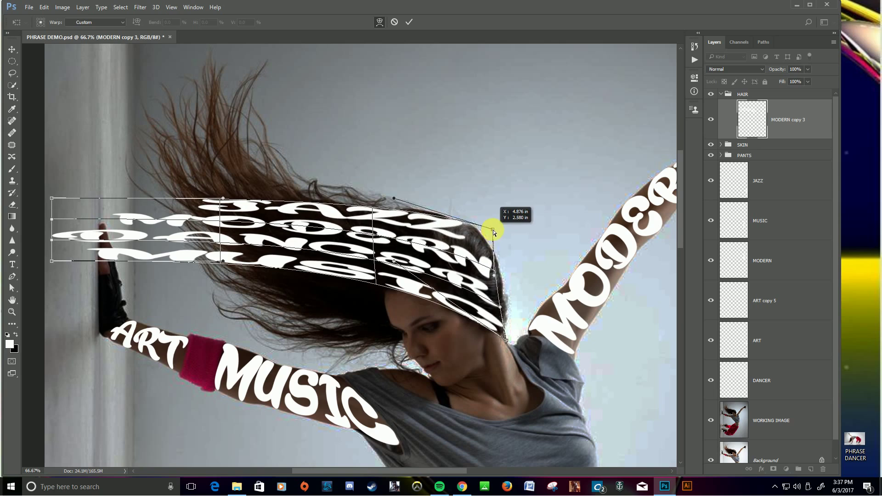
left_click_drag(495, 277, 507, 282)
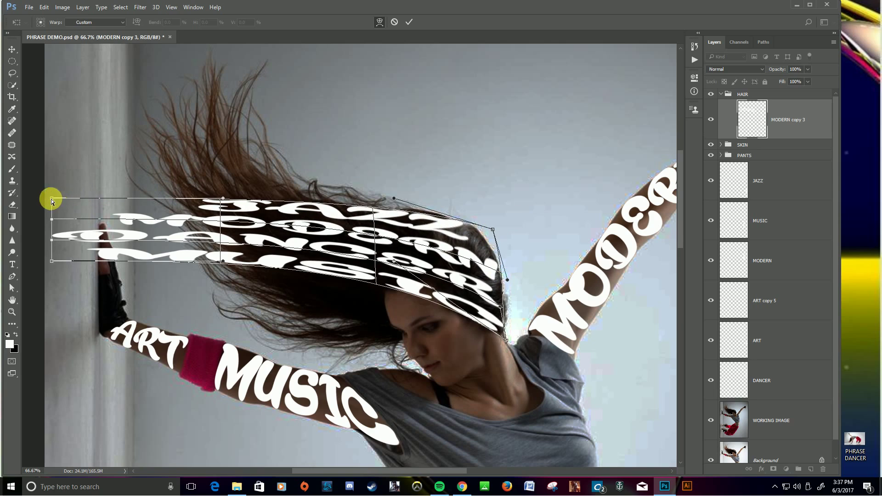
Pull the upper and lower corners at the warp's loose end up into the tips of the dancer's flying hair
left_click_drag(50, 198, 214, 76)
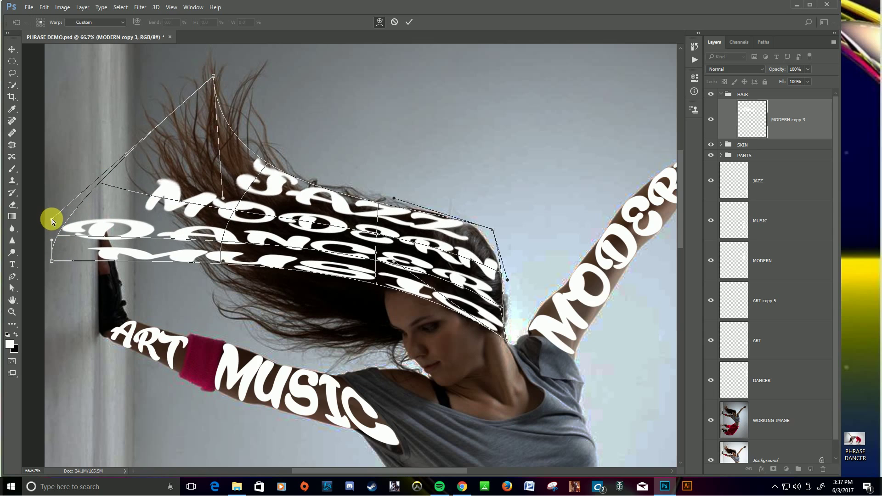
left_click_drag(52, 222, 218, 59)
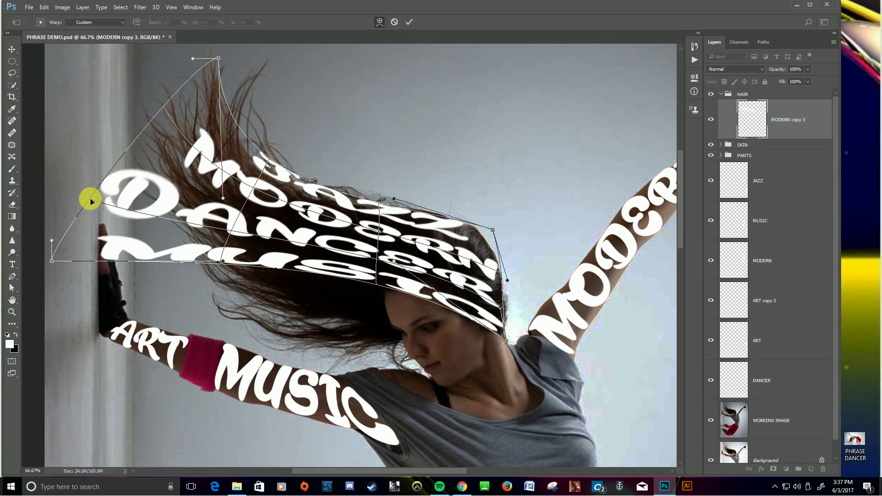
left_click_drag(91, 200, 181, 114)
left_click_drag(54, 262, 162, 146)
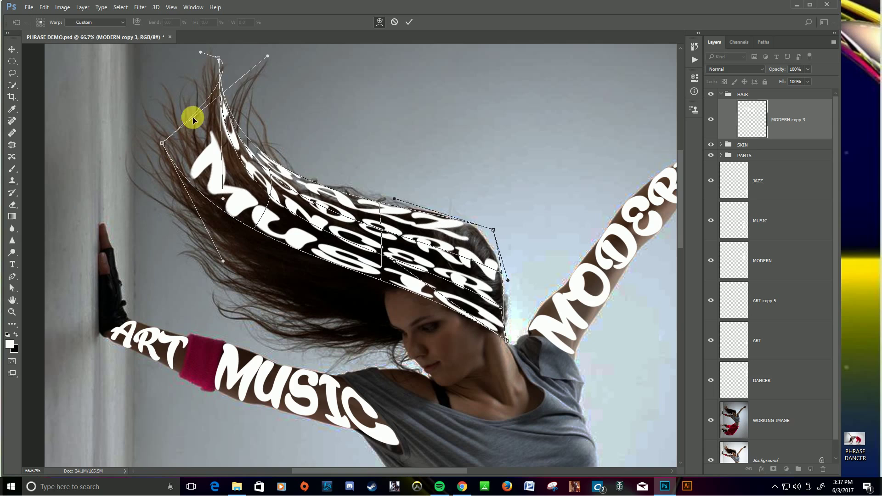
Curve the warp's loose end along the strands and raise its lower edge above the forehead to follow the hairline
left_click_drag(267, 56, 204, 97)
left_click_drag(162, 145, 178, 140)
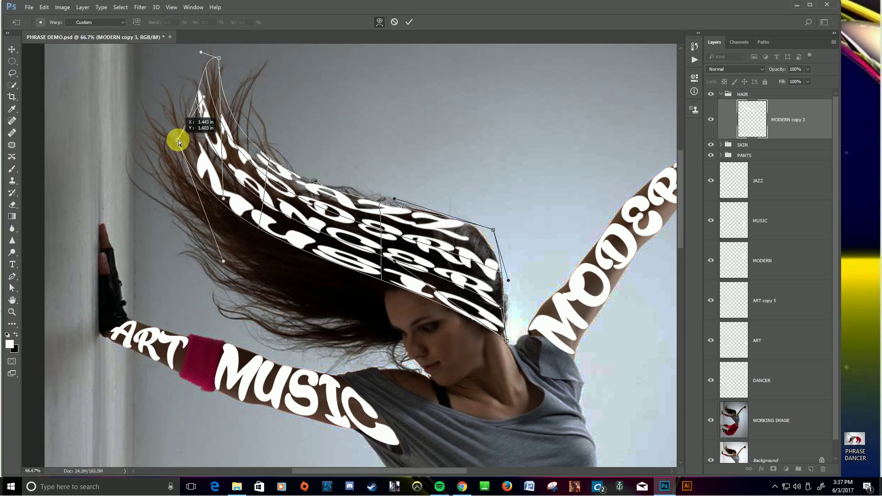
mouse_move(223, 263)
left_mouse_down()
mouse_move(199, 212)
mouse_move(205, 271)
mouse_move(218, 276)
left_mouse_up()
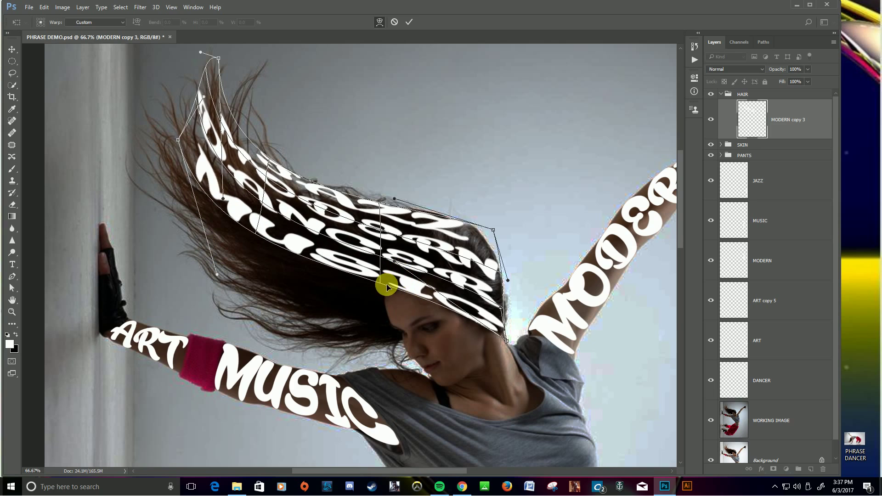
left_click_drag(387, 287, 399, 273)
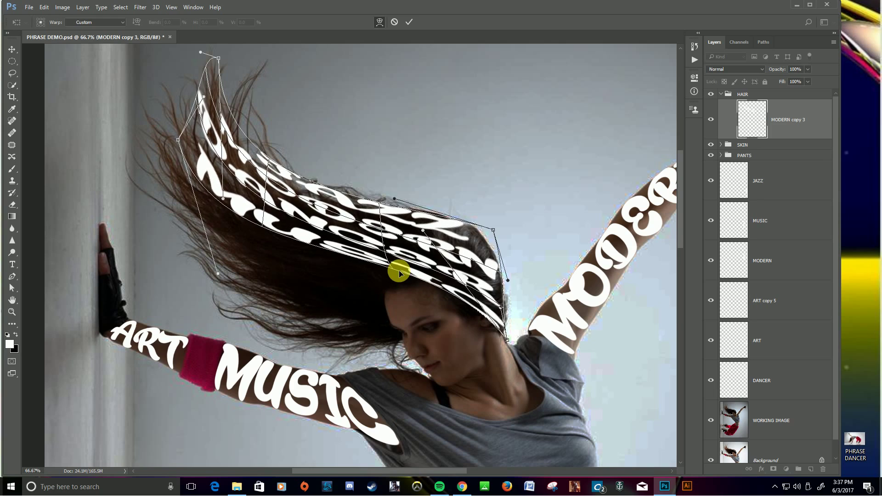
left_click_drag(495, 231, 499, 231)
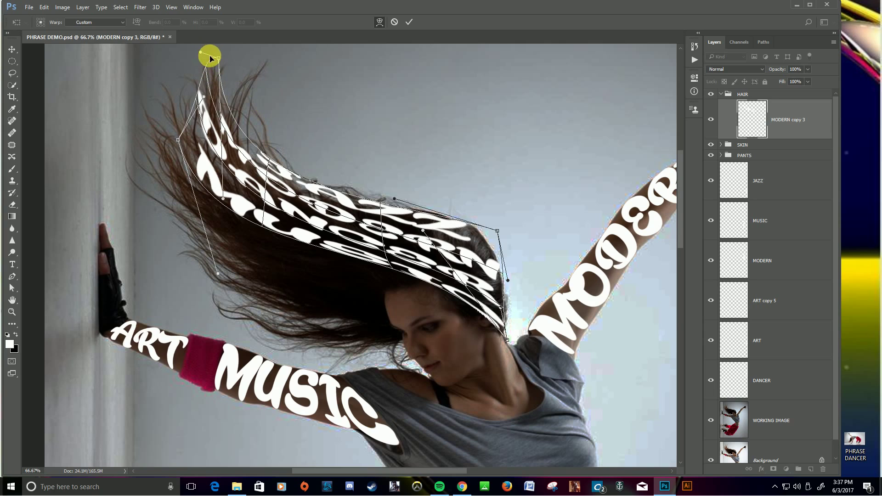
Tighten the loose end of the warp around the upper strands, steepen its lower curve, and apply the warp
left_click_drag(219, 59, 214, 94)
left_click_drag(179, 141, 197, 138)
left_click_drag(216, 276, 208, 285)
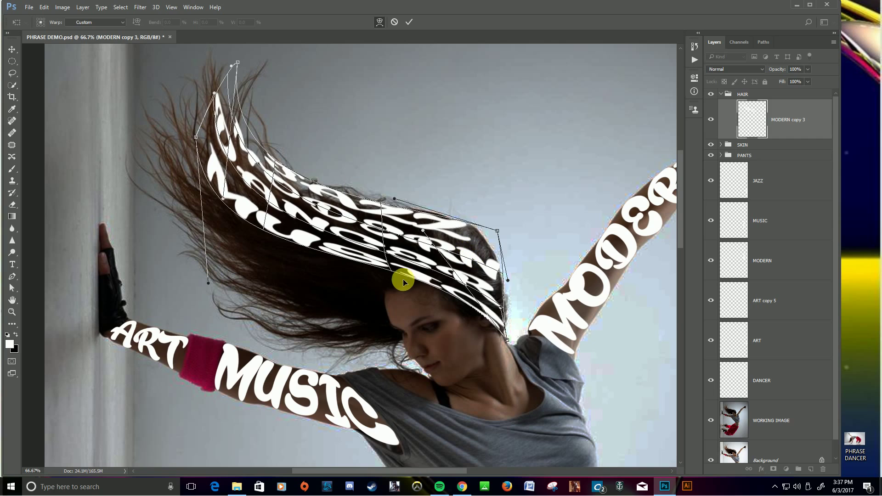
left_click(410, 23)
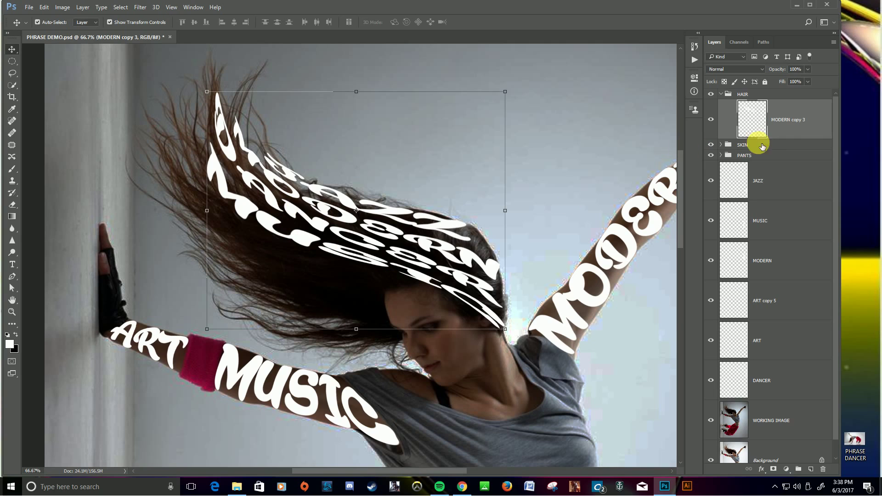
Duplicate the warped hair words layer and move the copy down toward the wall over the lower strands
right_click(804, 115)
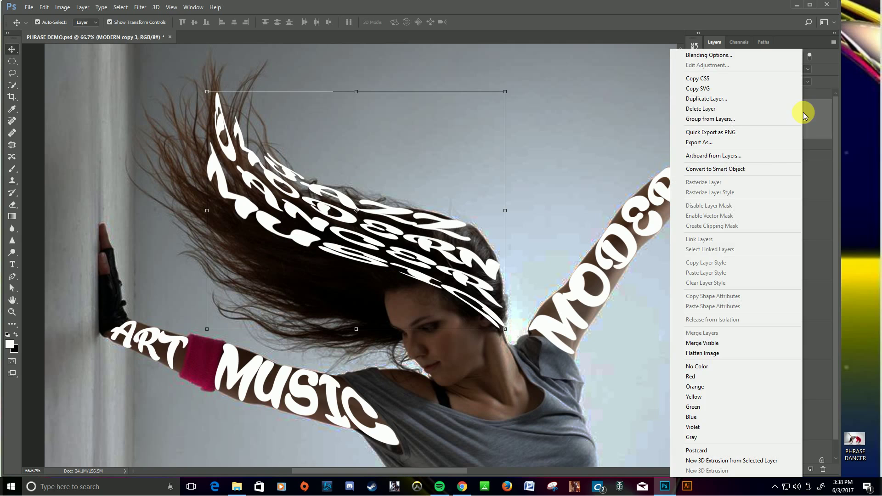
left_click(716, 98)
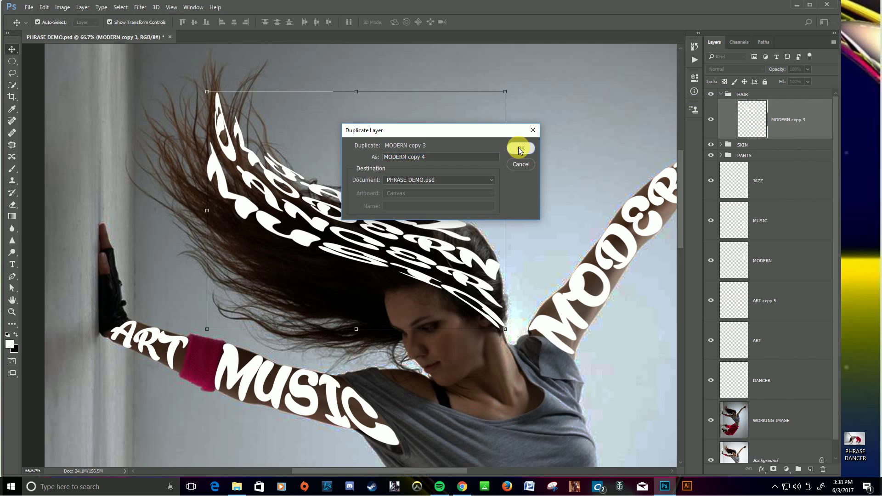
left_click(521, 149)
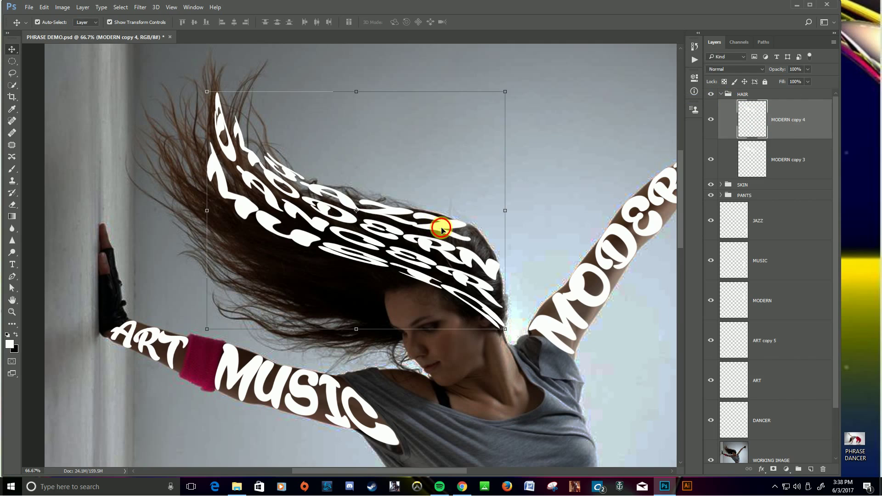
left_click_drag(441, 228, 344, 262)
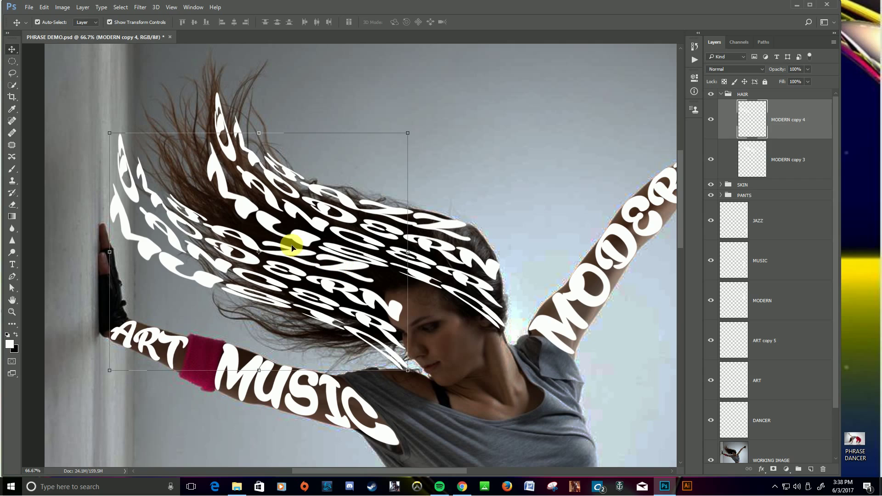
Start a Warp transform on the duplicated hair words
left_click(44, 8)
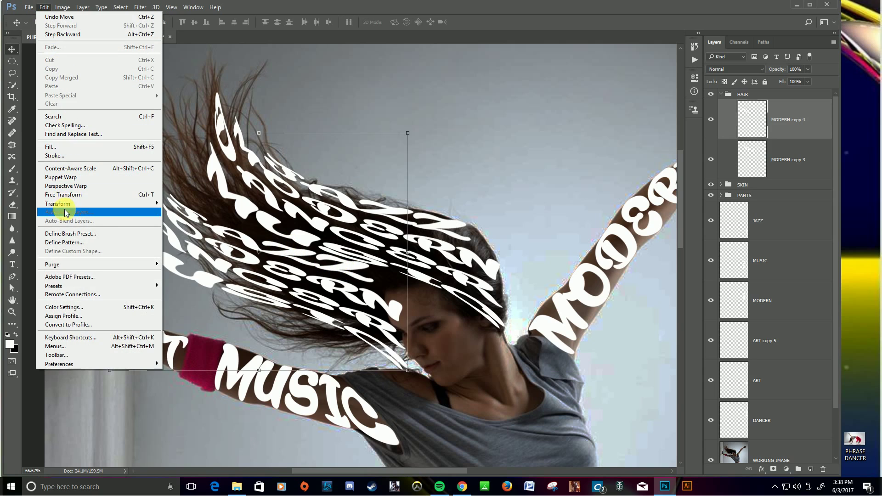
mouse_move(115, 204)
left_click(188, 260)
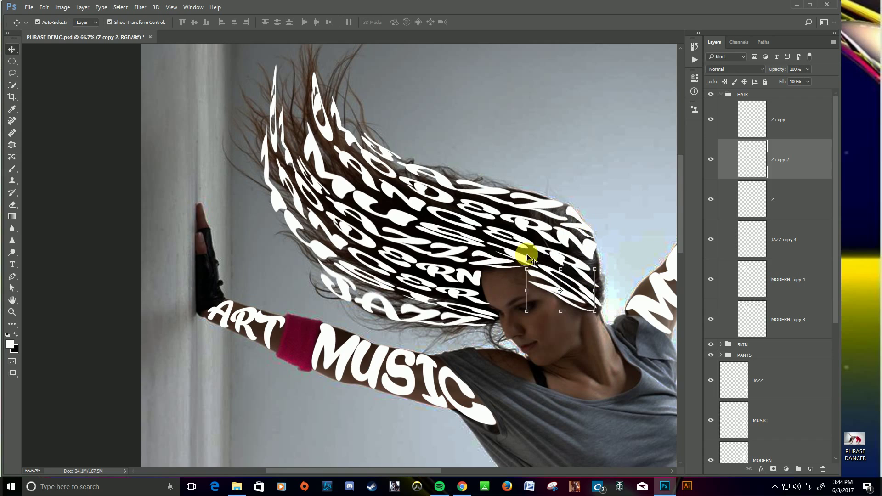
Merge Z copy, Z copy 2, Z, JAZZ copy 4 and MODERN copy 4 down into MODERN copy 3 in the HAIR group
left_click(803, 122)
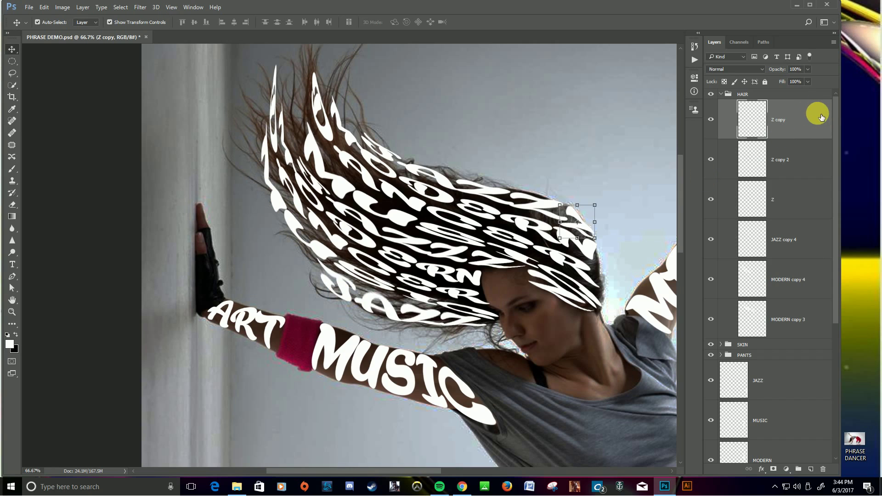
right_click(812, 118)
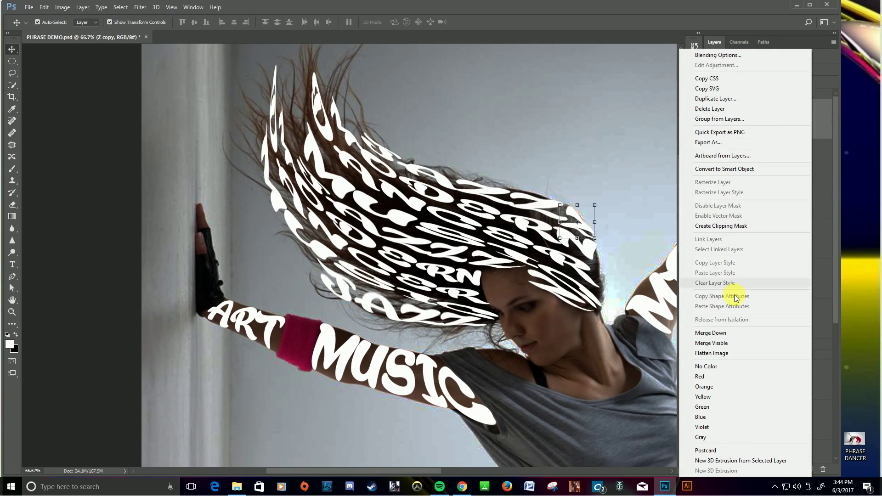
left_click(729, 333)
right_click(808, 126)
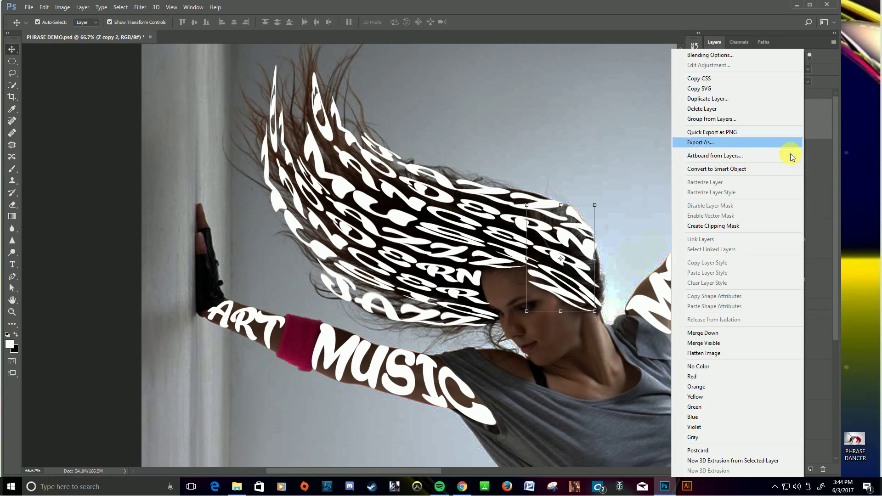
left_click(732, 329)
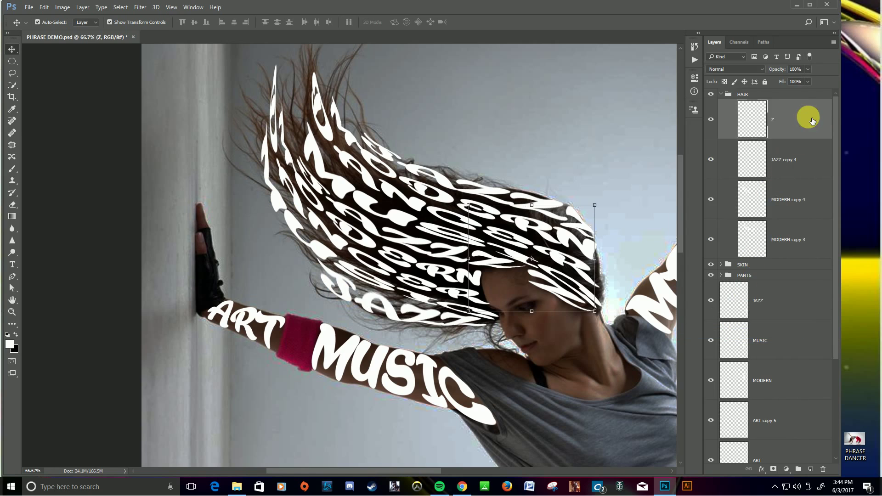
right_click(799, 122)
left_click(718, 332)
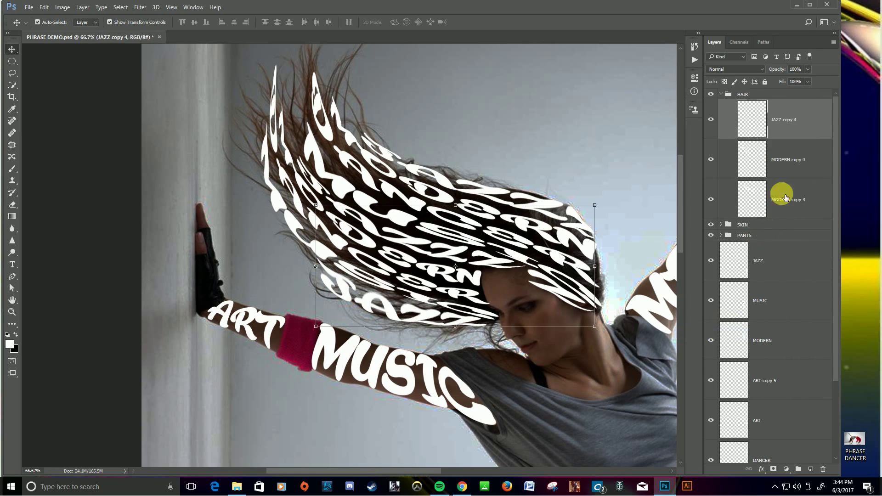
right_click(809, 66)
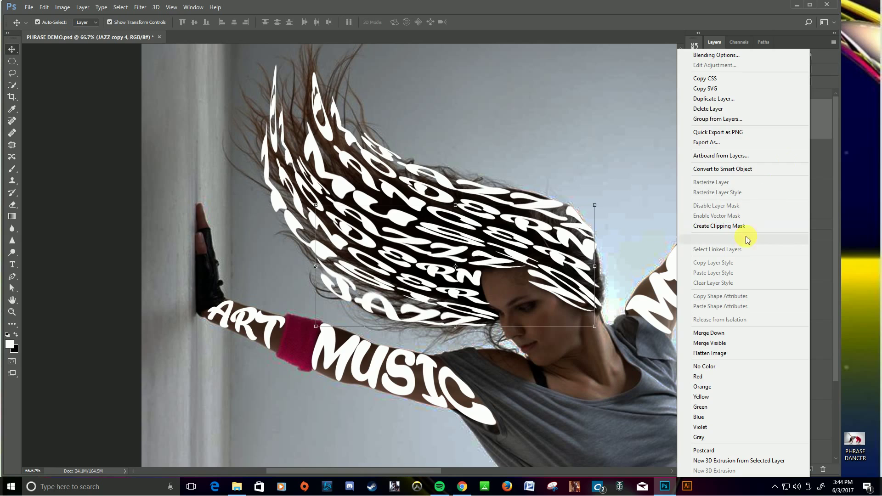
left_click(738, 333)
right_click(818, 124)
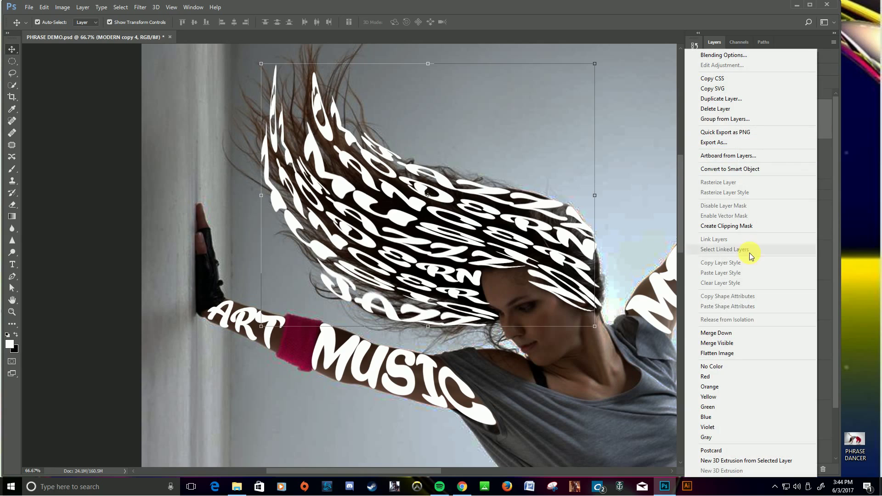
left_click(740, 333)
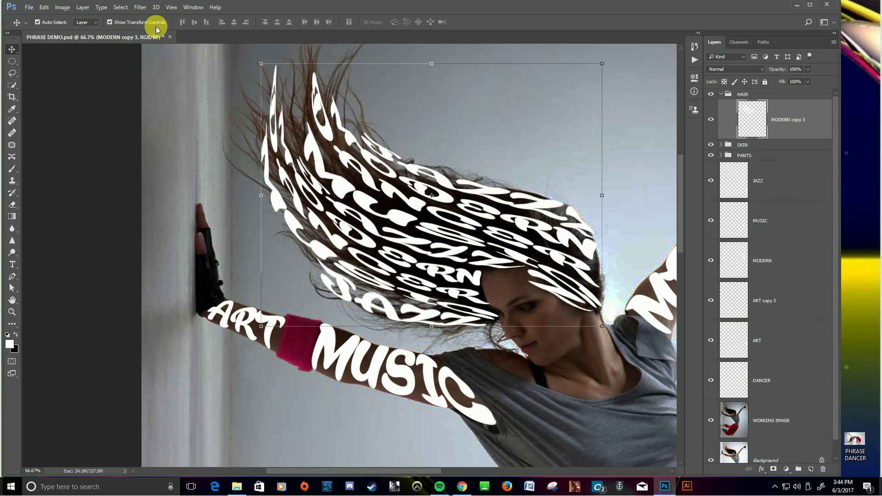
Liquify the merged hair lettering, pushing the words to flow with the strands over the WORKING IMAGE backdrop, and apply the filter
left_click(139, 8)
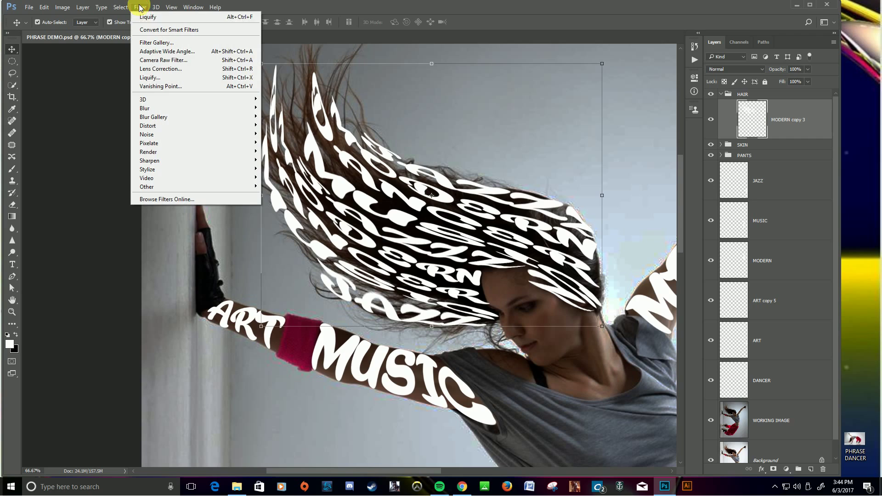
left_click(154, 82)
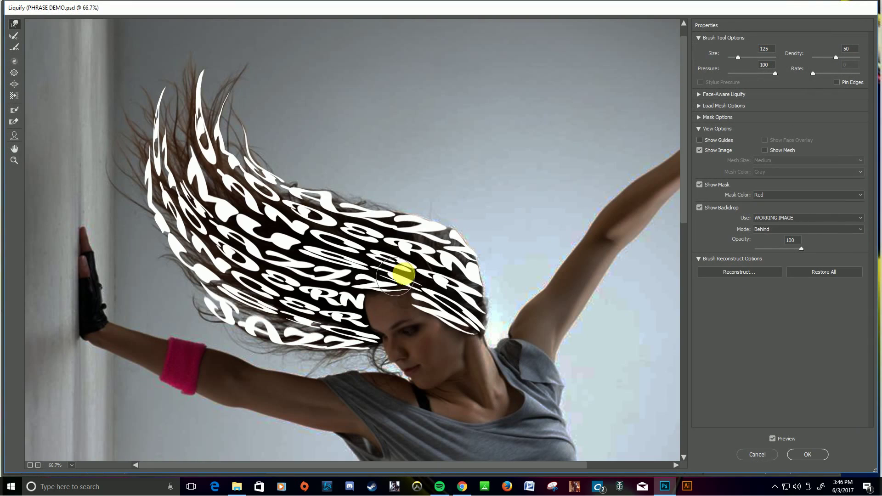
mouse_move(403, 271)
left_mouse_down()
mouse_move(456, 311)
mouse_move(480, 315)
mouse_move(475, 255)
mouse_move(435, 227)
mouse_move(314, 195)
mouse_move(345, 191)
mouse_move(337, 191)
mouse_move(401, 246)
mouse_move(475, 292)
mouse_move(472, 335)
mouse_move(404, 335)
mouse_move(335, 351)
mouse_move(236, 188)
mouse_move(254, 151)
mouse_move(233, 81)
mouse_move(201, 71)
mouse_move(153, 130)
mouse_move(167, 199)
mouse_move(203, 269)
mouse_move(251, 277)
left_mouse_up()
left_click(807, 454)
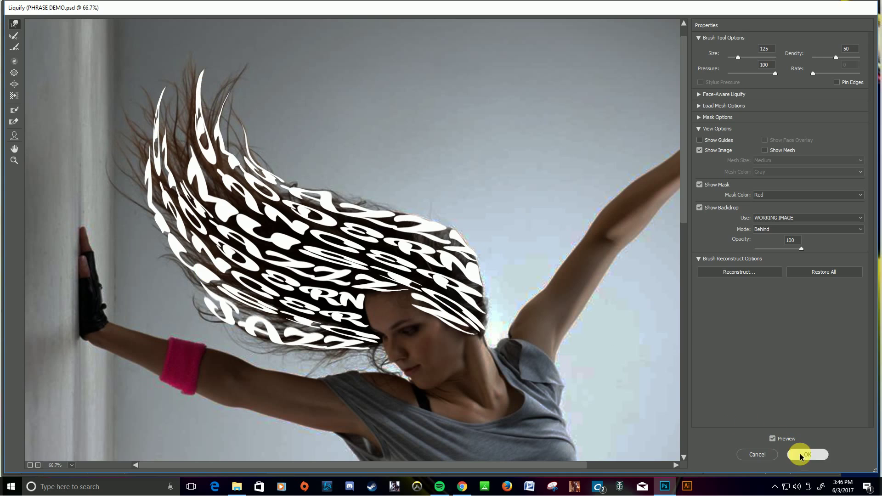